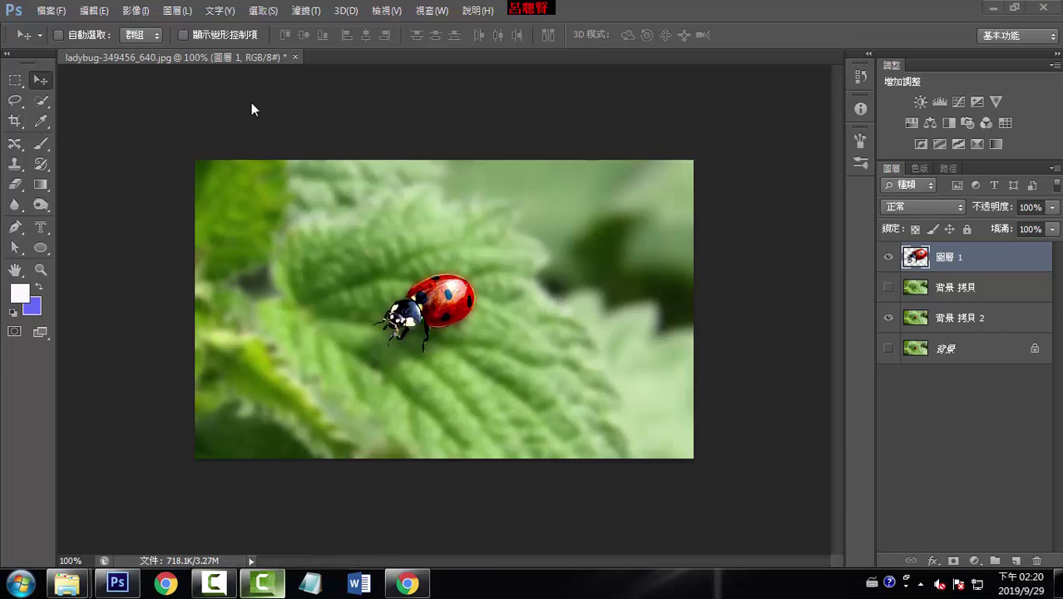
- Open the Edit menu to reach its Preferences submenu over the ladybug image
left_click(96, 12)
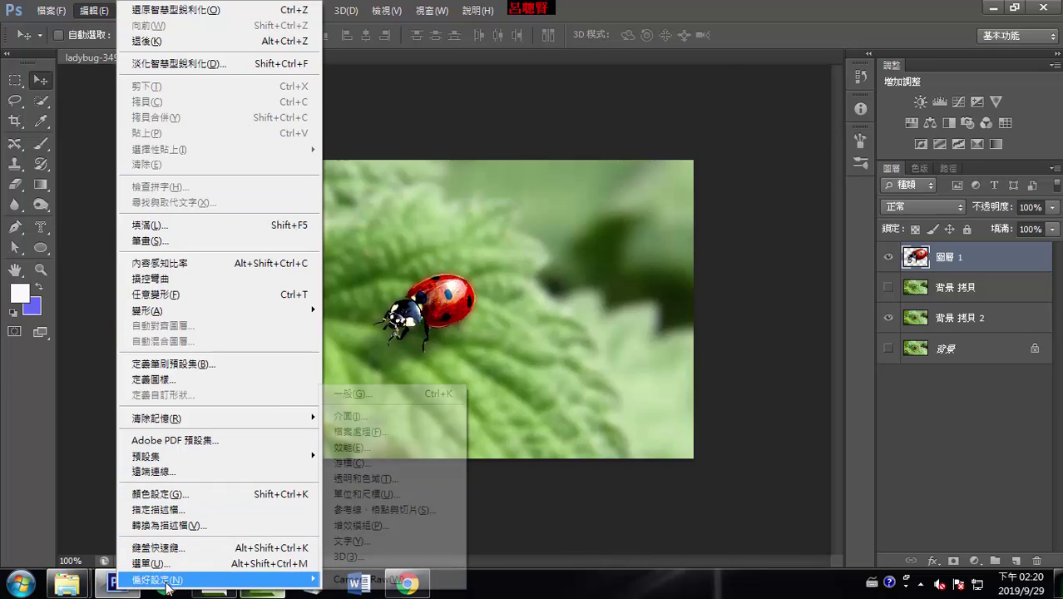
mouse_move(157, 580)
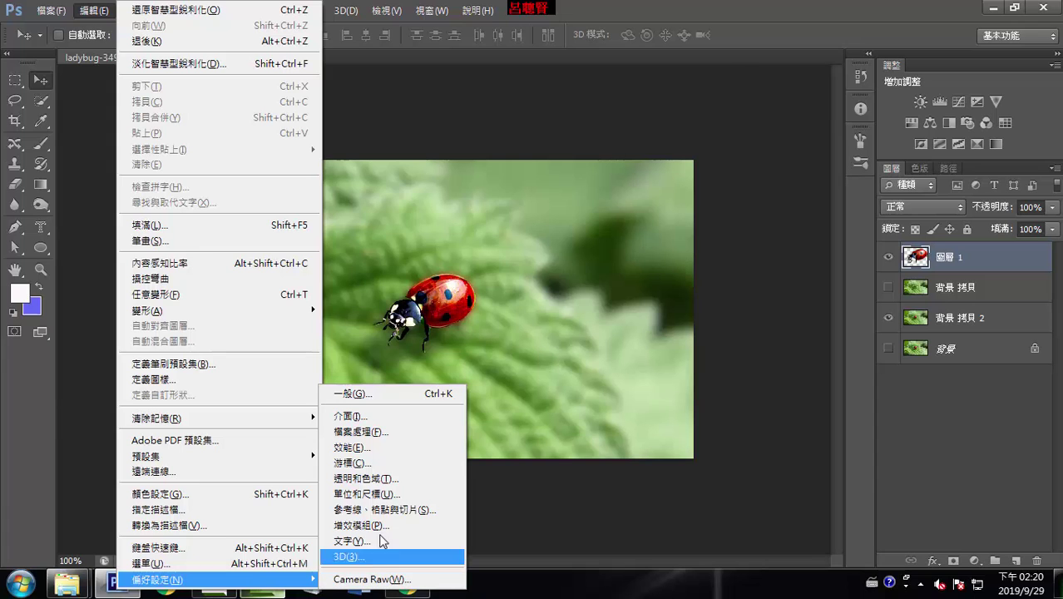
- Open General preferences and set the Interface colour theme to the darkest swatch
left_click(363, 394)
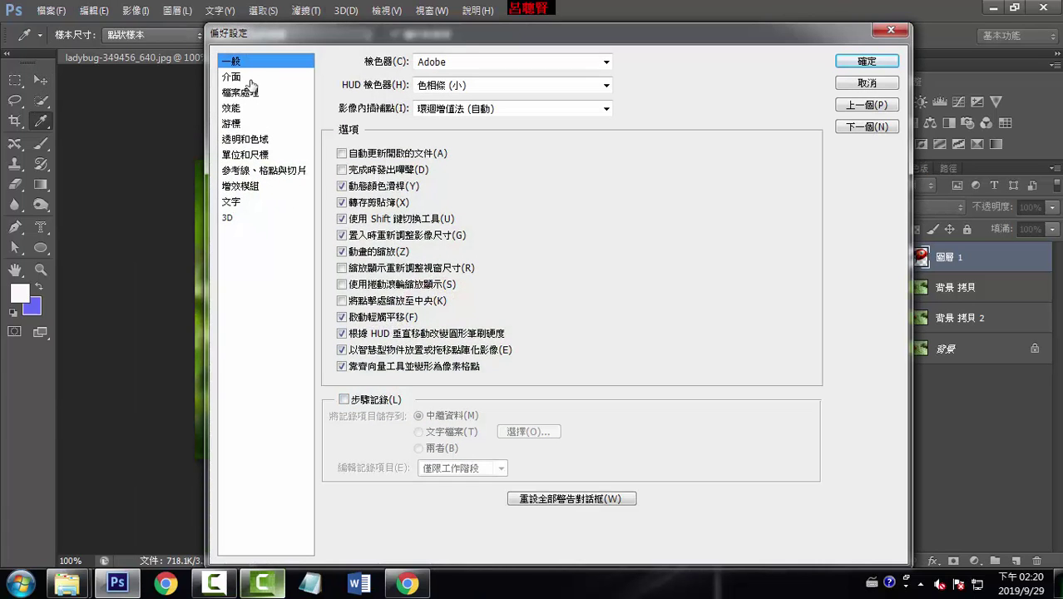
left_click(232, 78)
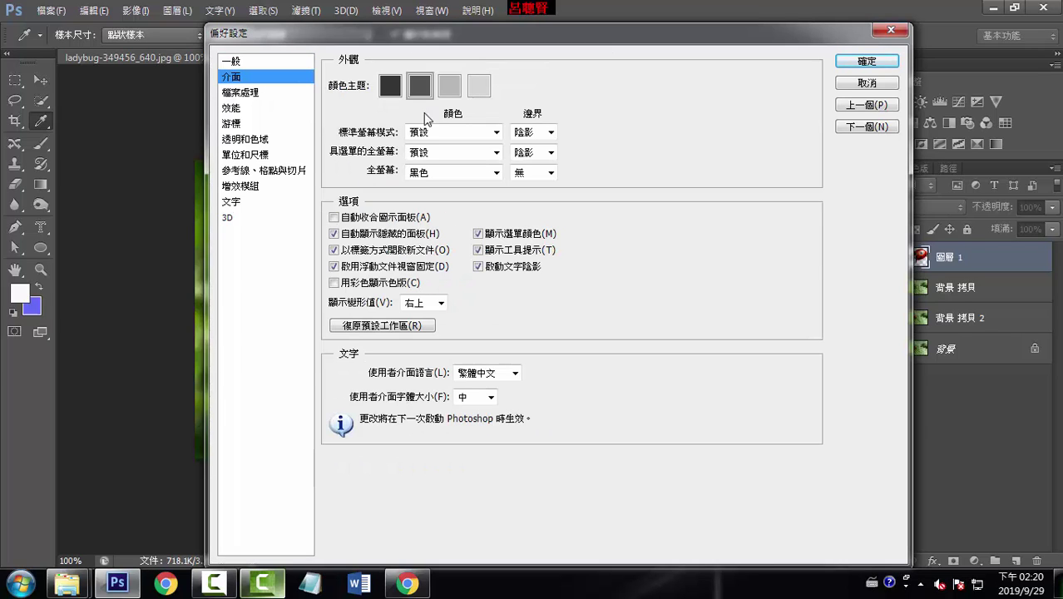
left_click(480, 91)
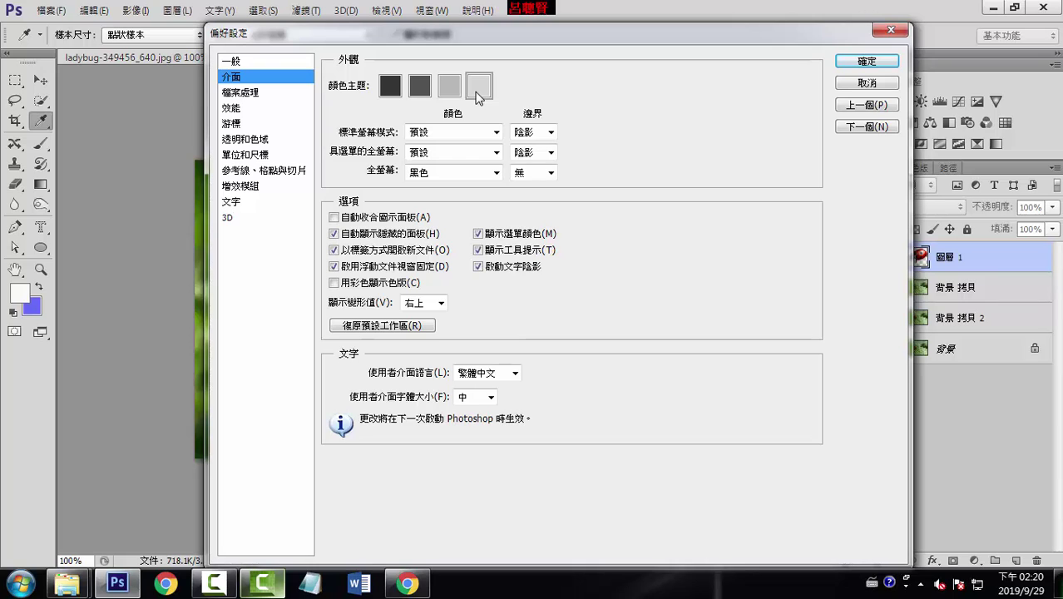
left_click(388, 88)
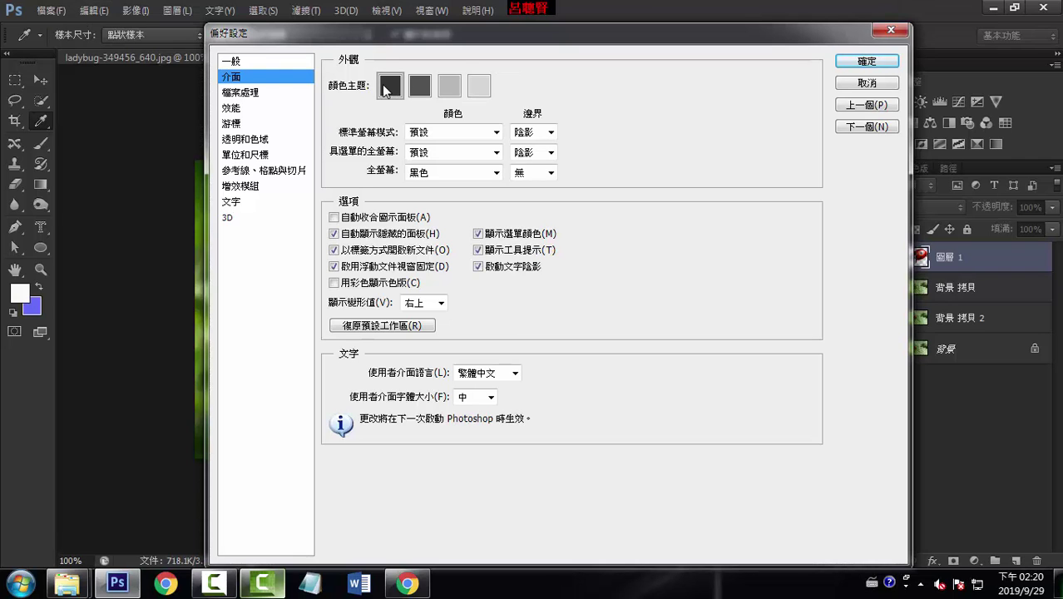
left_click(241, 62)
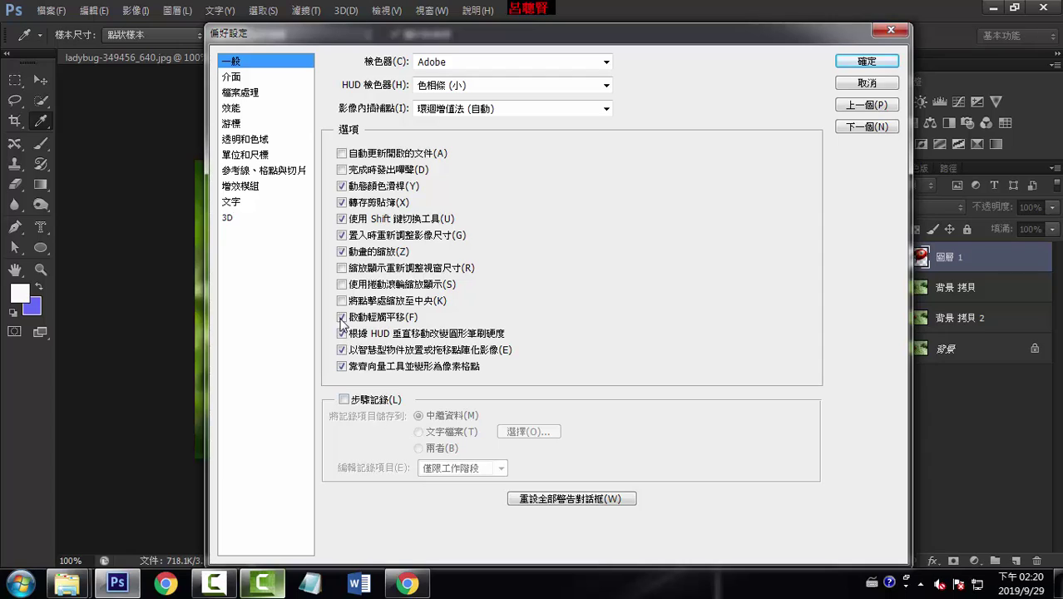
- Try History Log, leave it unticked, and switch to the Interface page
left_click(343, 401)
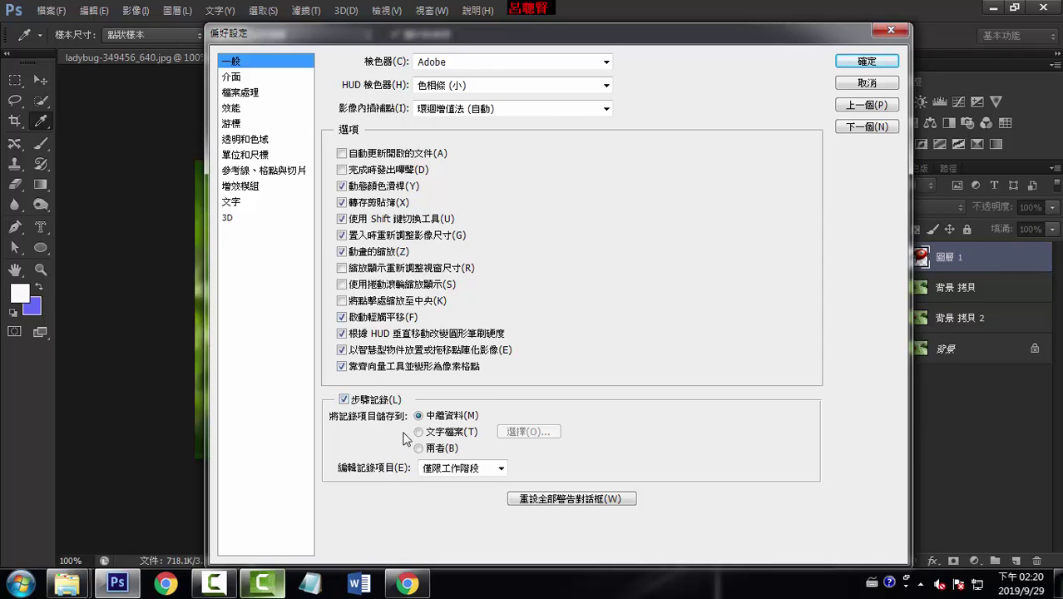
left_click(498, 469)
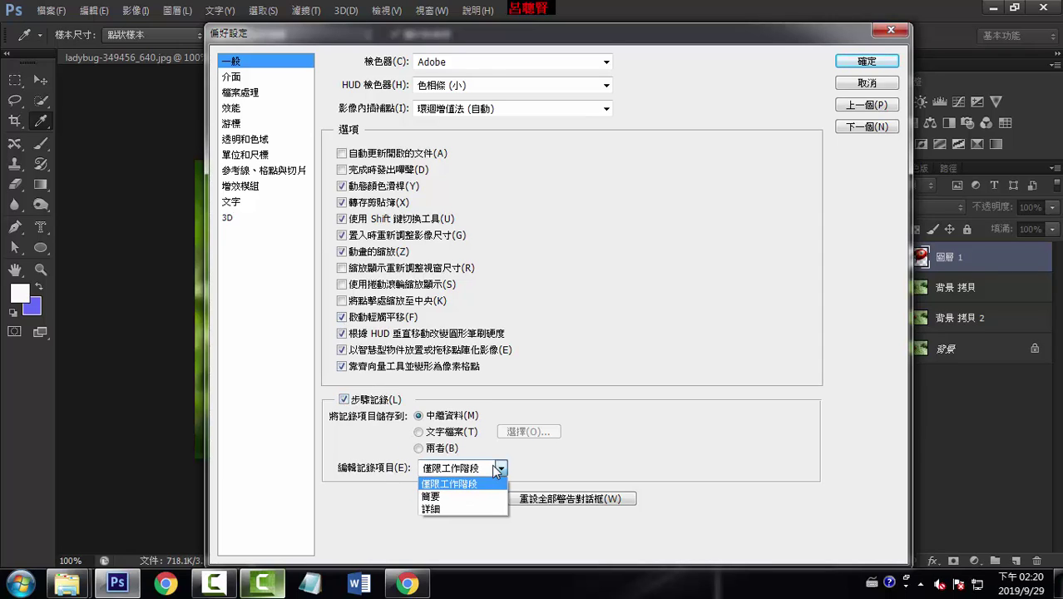
left_click(453, 481)
left_click(344, 401)
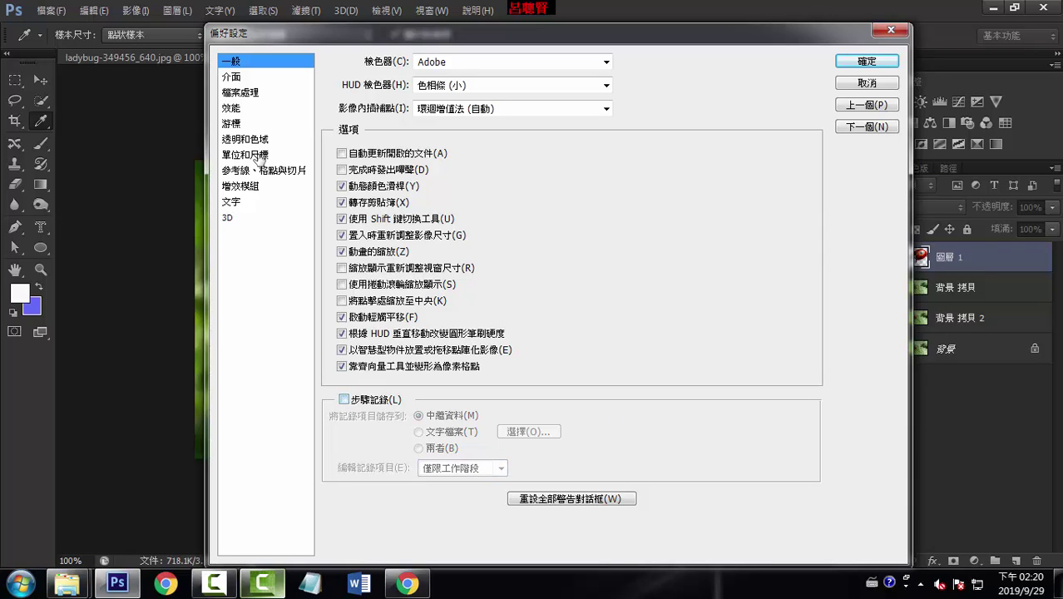
left_click(233, 79)
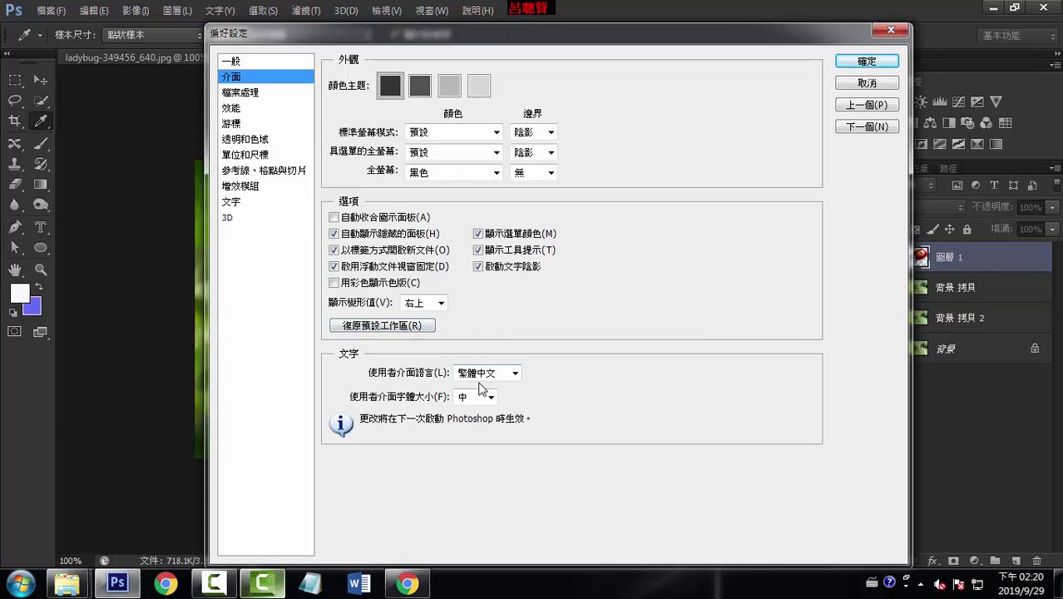
- Keep UI language 繁體中文 and font size 中 unchanged, then move to File Handling
left_click(515, 373)
left_click(491, 388)
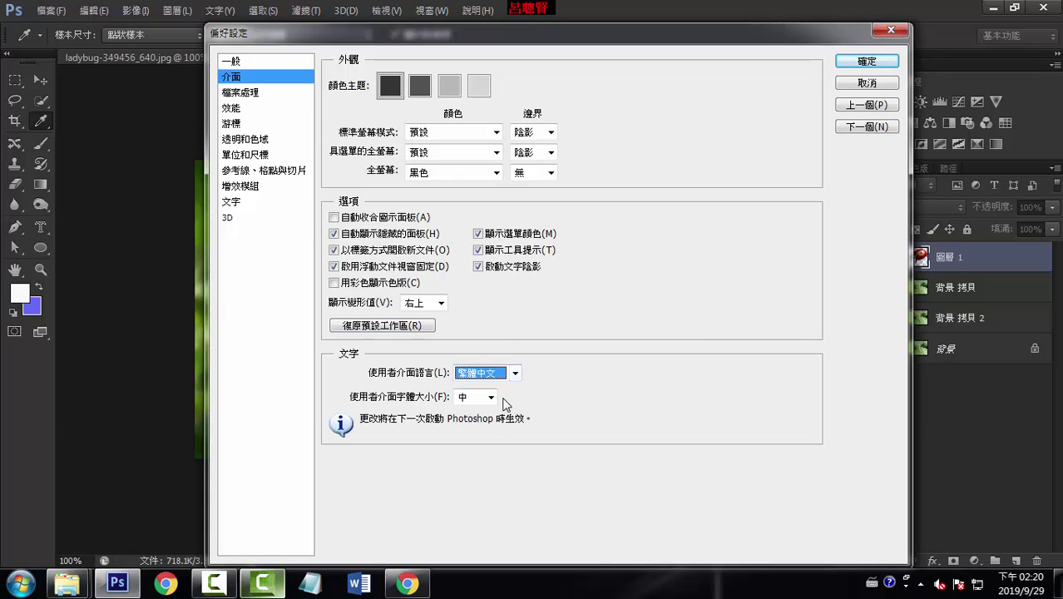
left_click(491, 397)
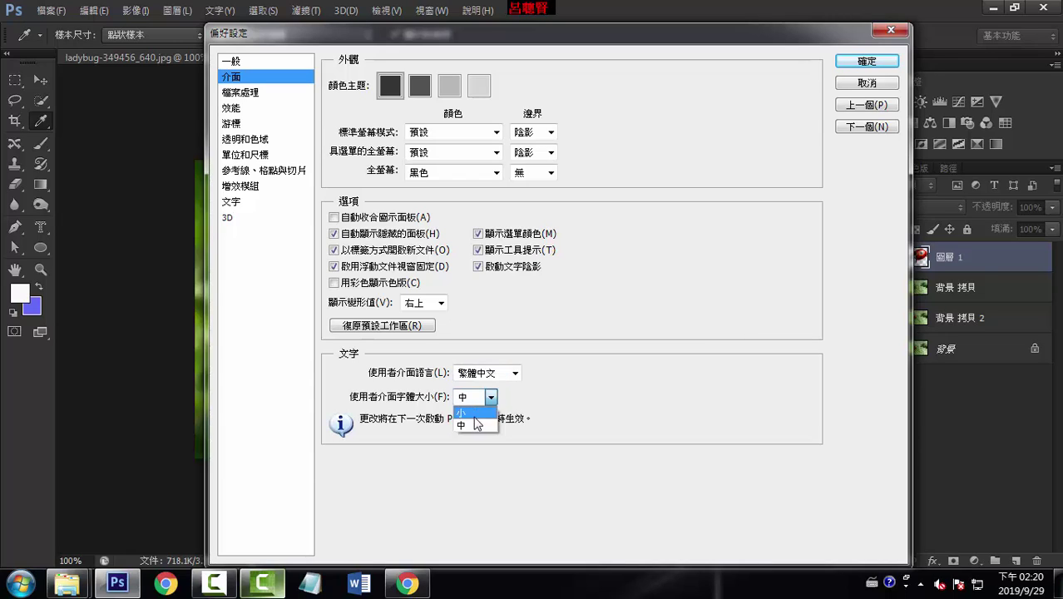
left_click(473, 426)
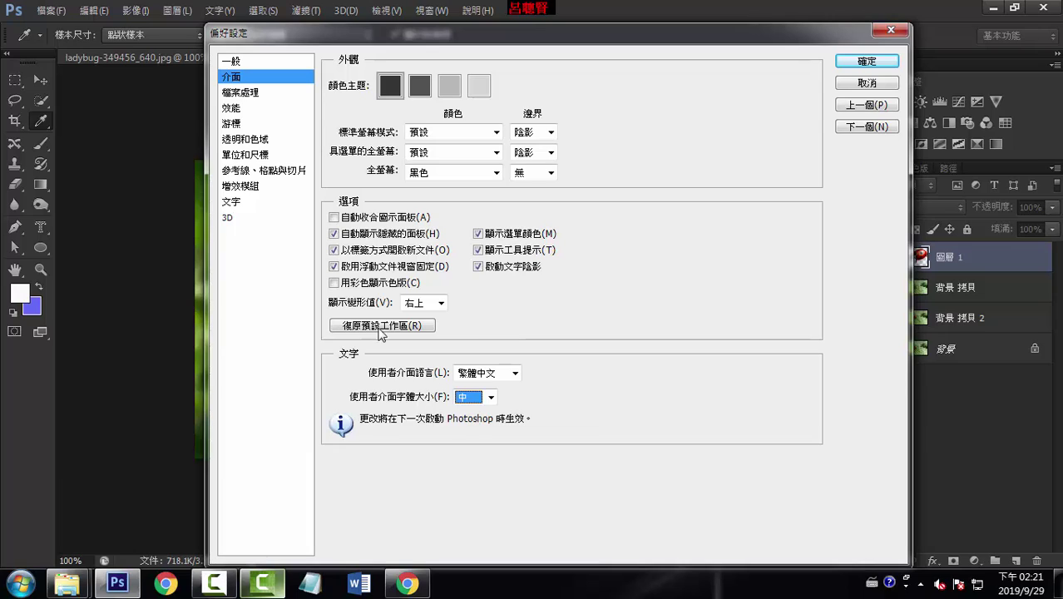
left_click(239, 94)
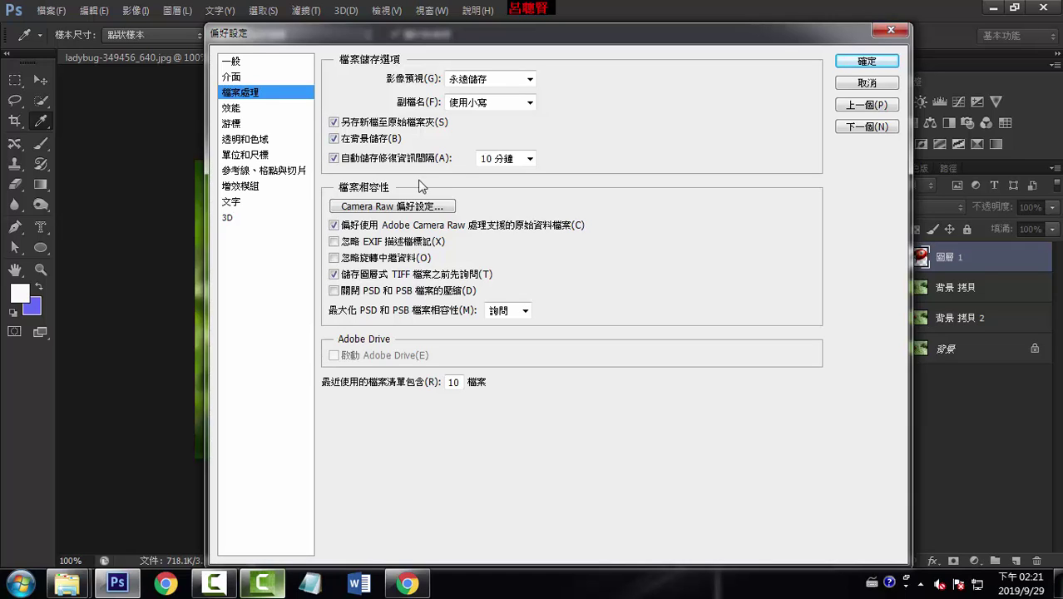
- On the Performance page, set History States to 30 using the slider and Down arrow
left_click(233, 109)
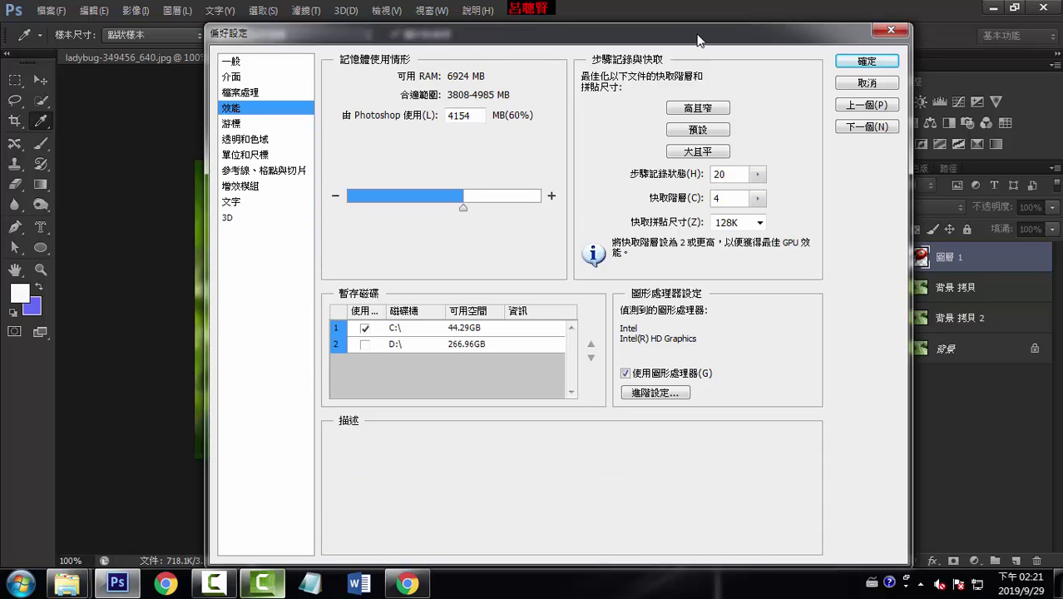
mouse_move(676, 33)
left_mouse_down()
mouse_move(477, 139)
mouse_move(598, 91)
left_mouse_up()
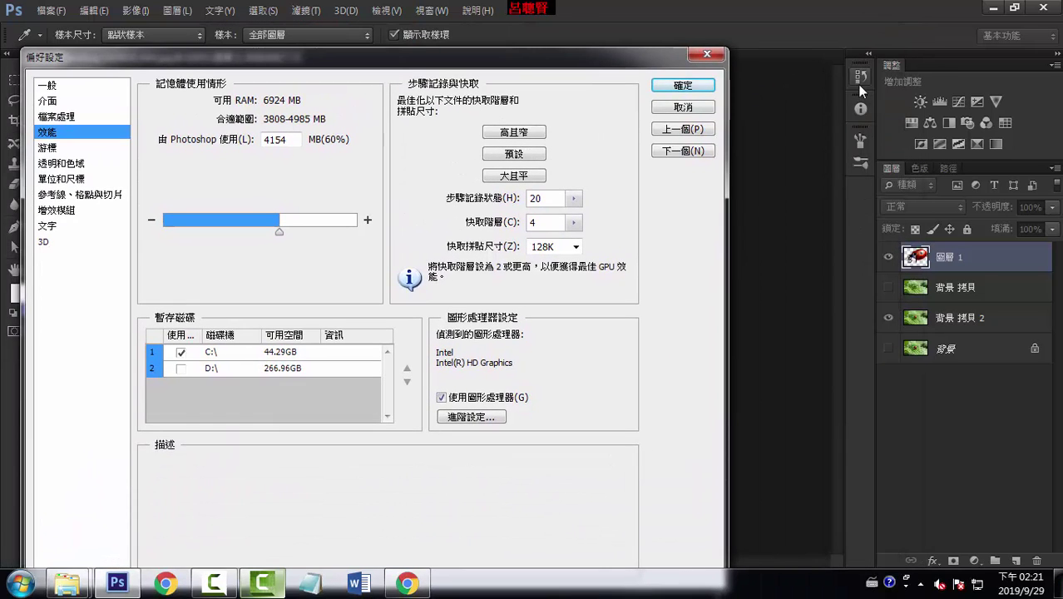
left_click(573, 198)
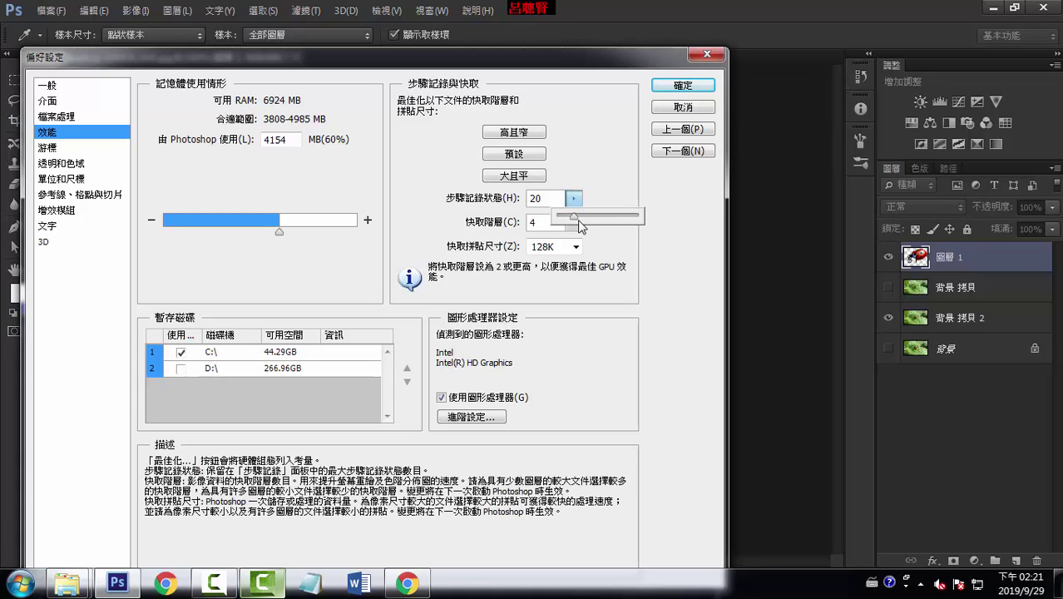
left_click_drag(576, 218, 584, 221)
left_click(628, 185)
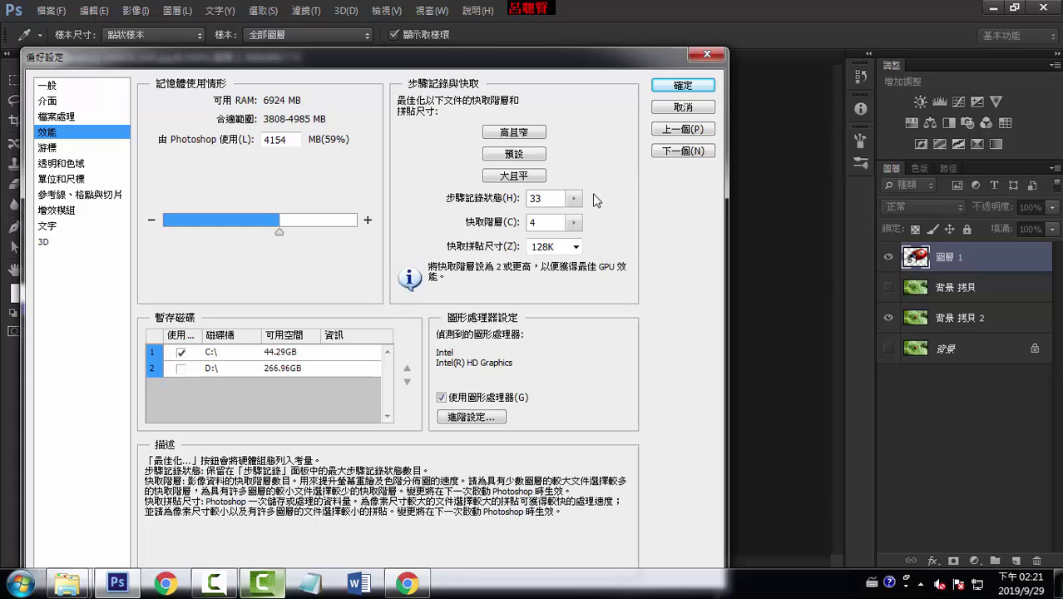
left_click_drag(572, 203, 620, 219)
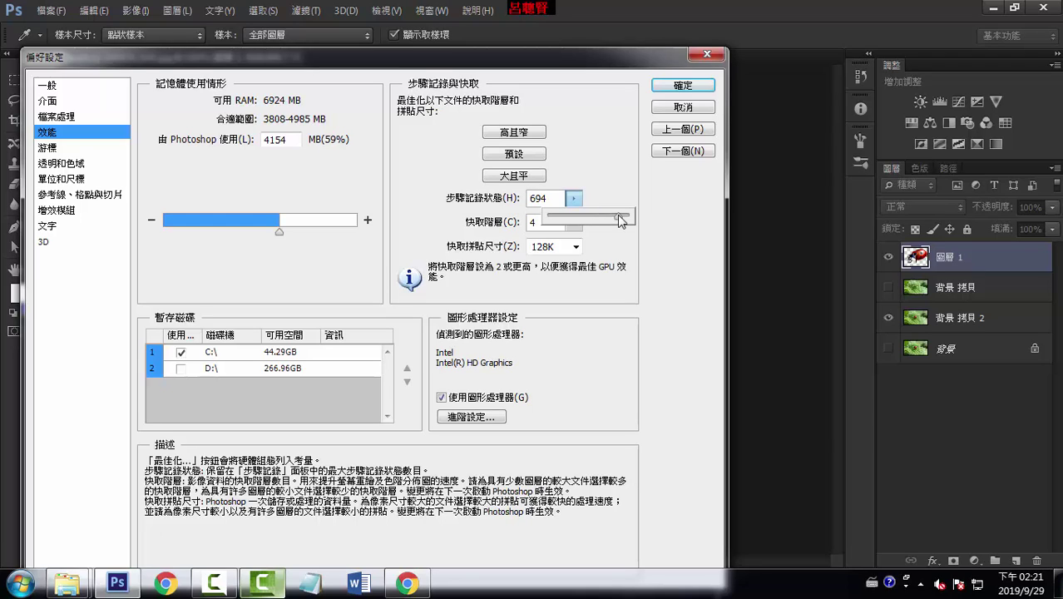
left_click_drag(620, 220, 577, 222)
left_click(487, 188)
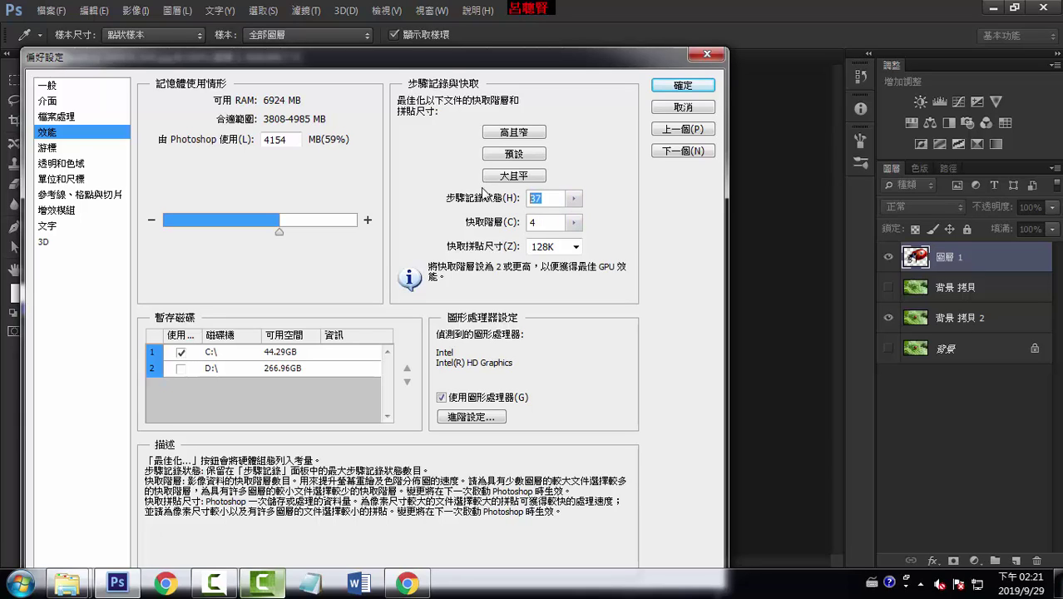
key("Down")
key("Down")
key("Down")
left_click_drag(560, 56, 576, 38)
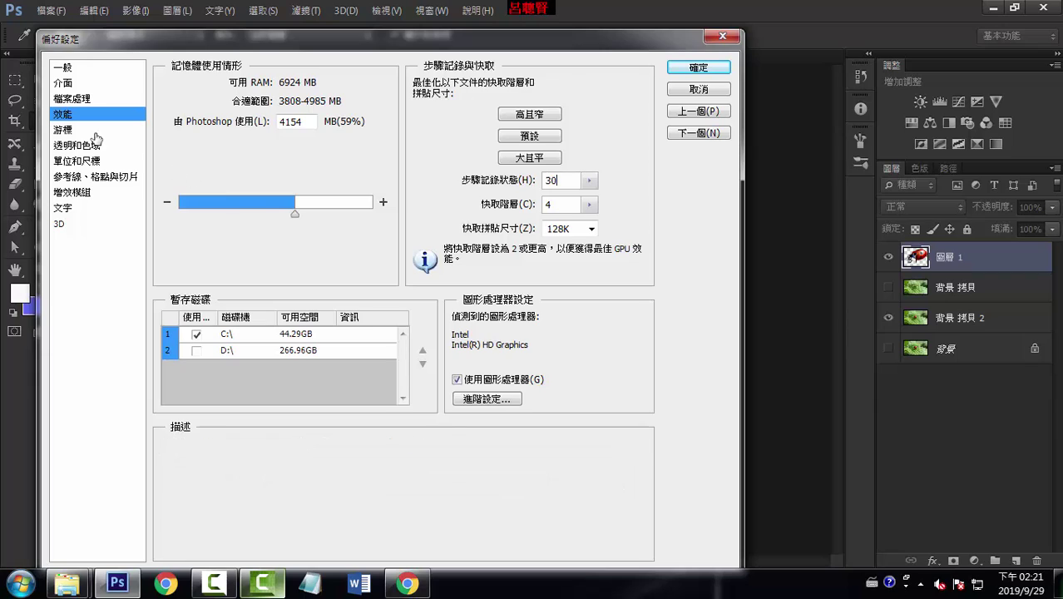
- On the Cursors page, test the crosshair painting cursor options, ending with crosshairs off
left_click(70, 132)
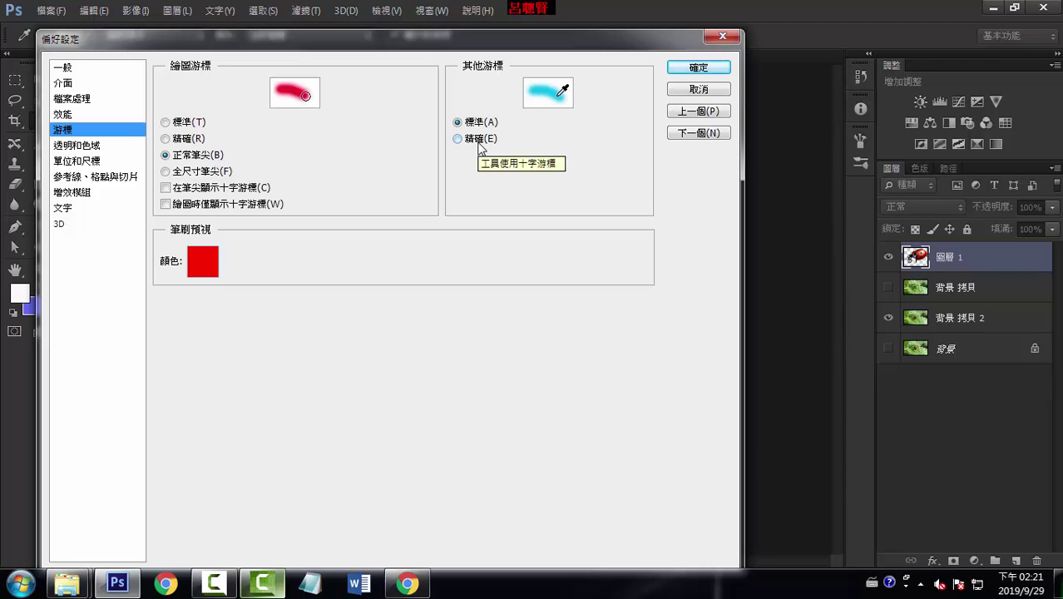
left_click(165, 204)
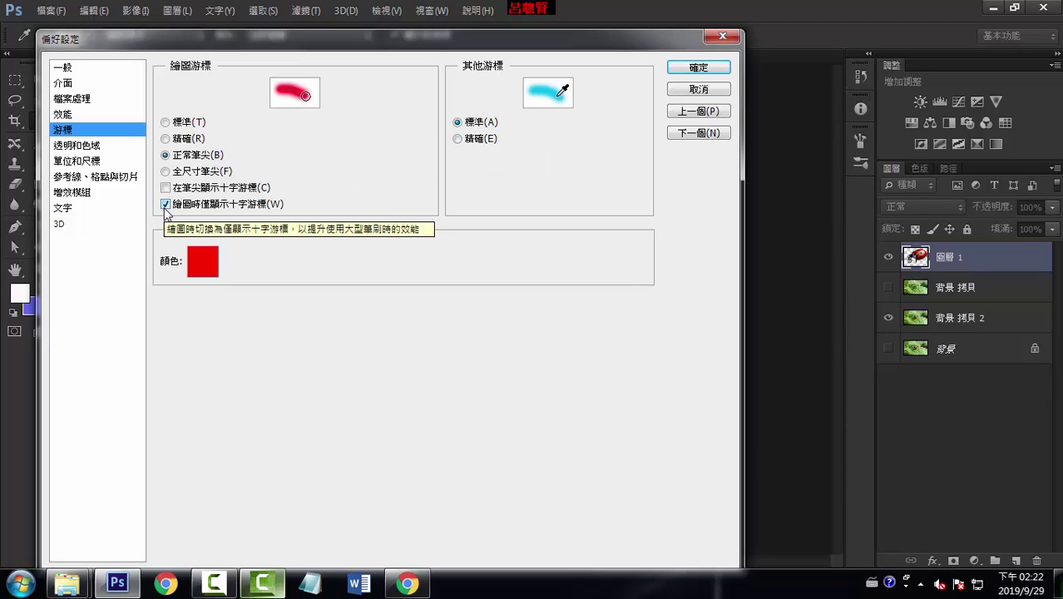
left_click(165, 206)
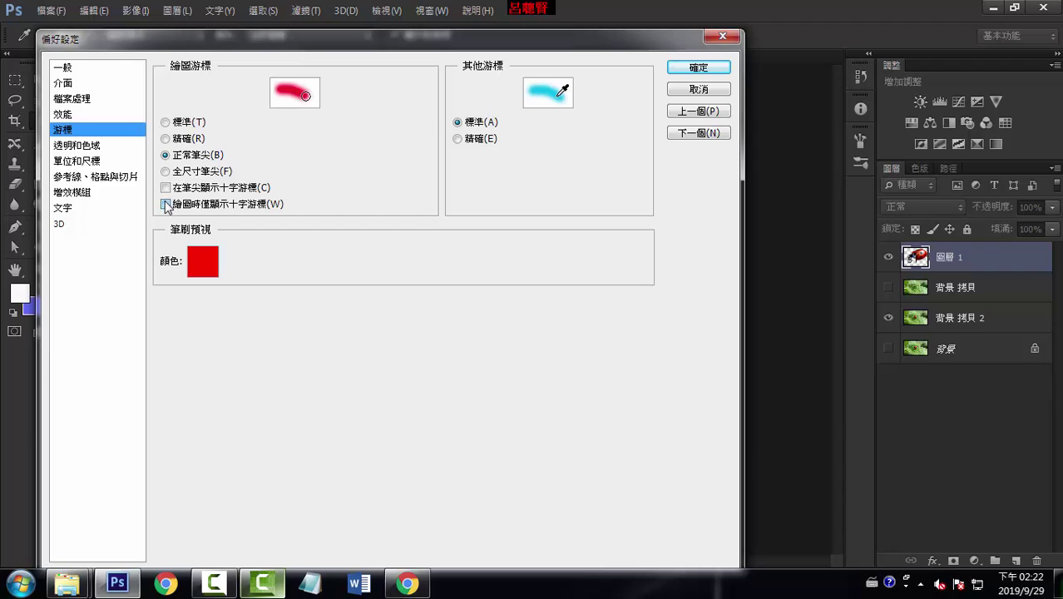
left_click(166, 205)
left_click(165, 204)
left_click(166, 188)
left_click(166, 188)
left_click(166, 188)
left_click(165, 188)
left_click(166, 204)
left_click(165, 188)
- Set Painting Cursors to Full Size Brush Tip and confirm the preferences
left_click(166, 171)
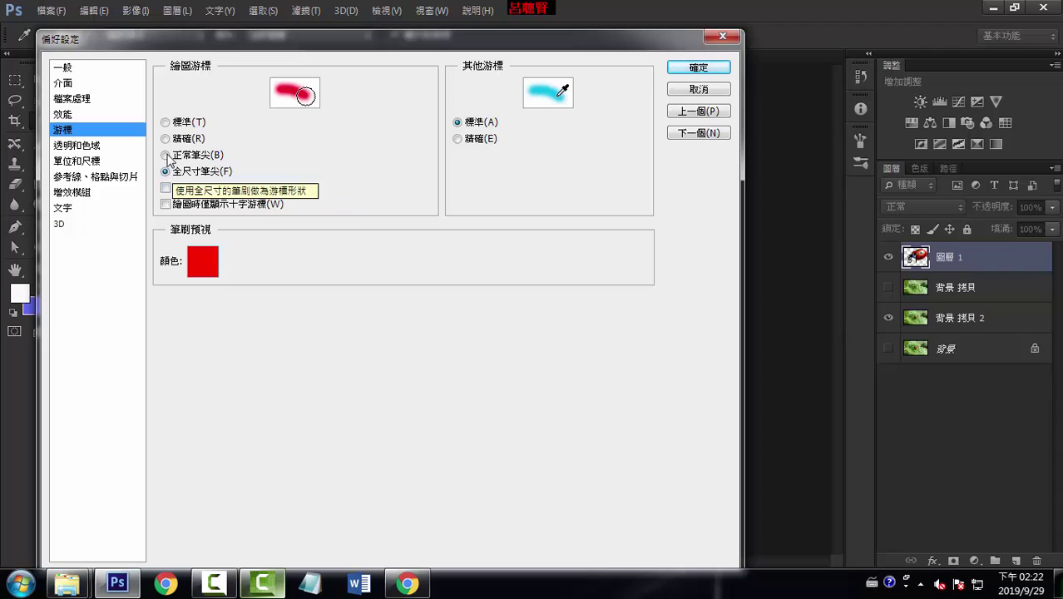
left_click(165, 155)
left_click(165, 171)
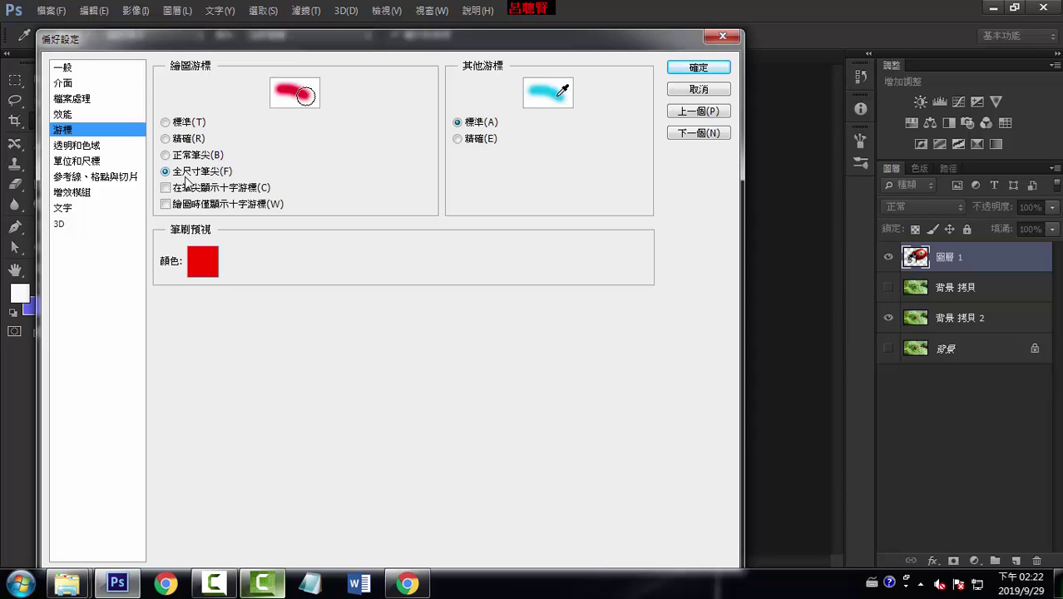
left_click(689, 73)
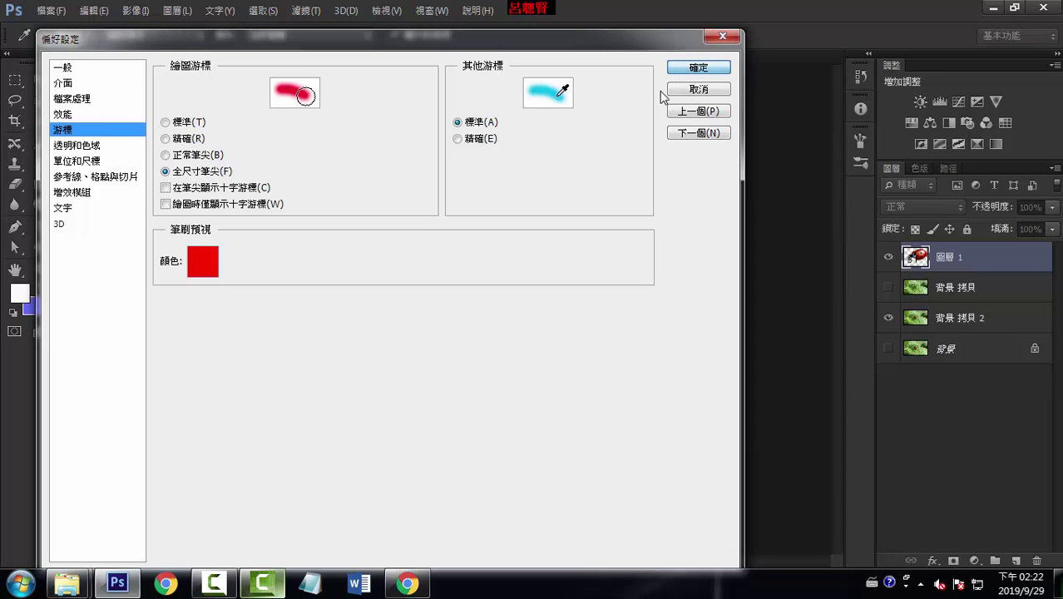
- Paint a thin white Brush stroke on the leaf, then a 74 px stroke over the curve
left_click(41, 143)
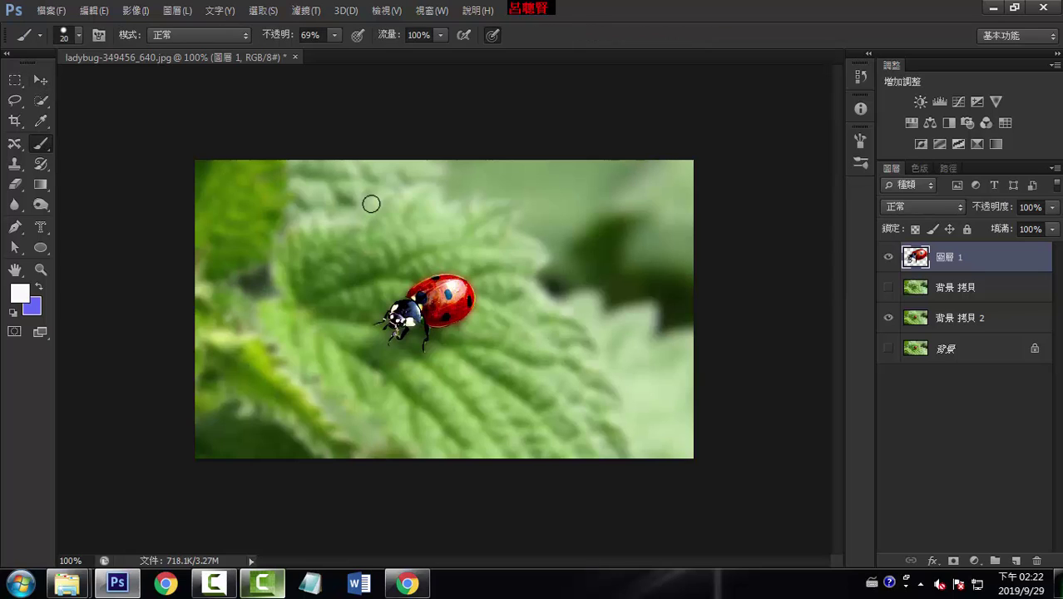
mouse_move(449, 223)
left_mouse_down()
mouse_move(526, 244)
mouse_move(587, 243)
left_mouse_up()
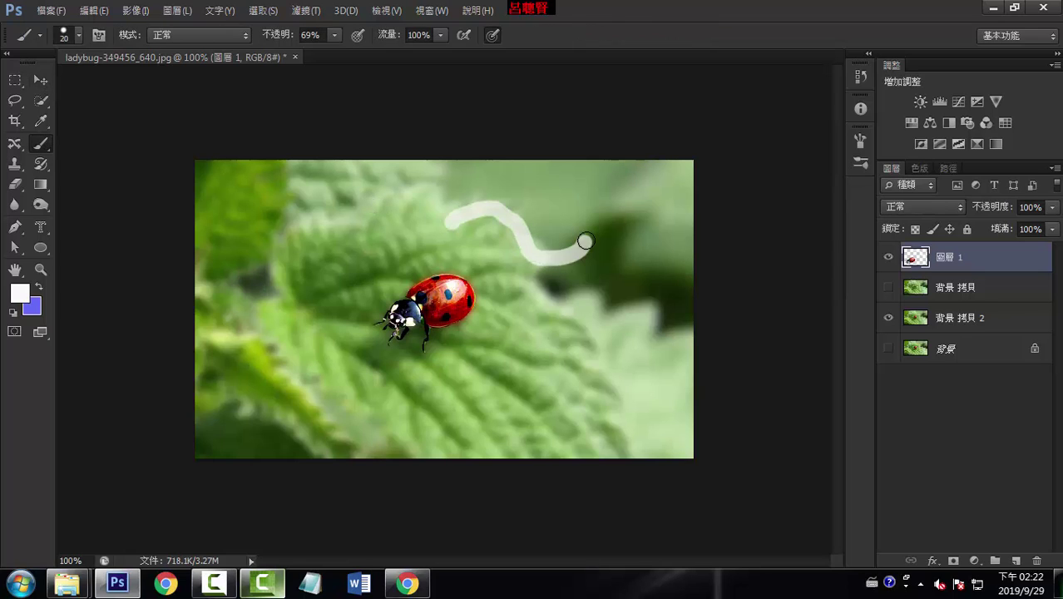
left_click(77, 37)
left_click_drag(33, 85, 66, 86)
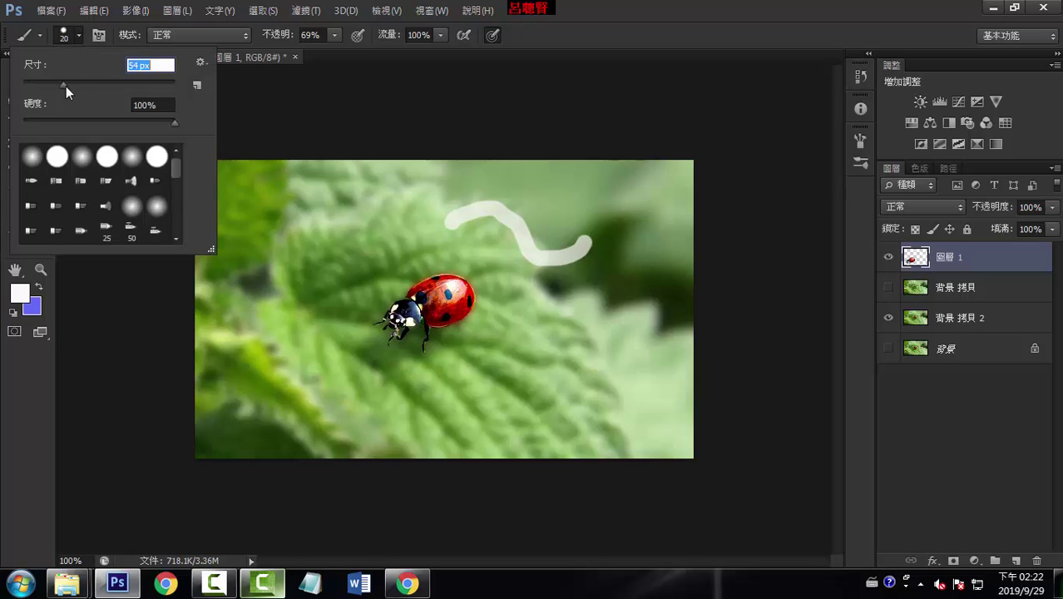
left_click_drag(454, 248, 550, 267)
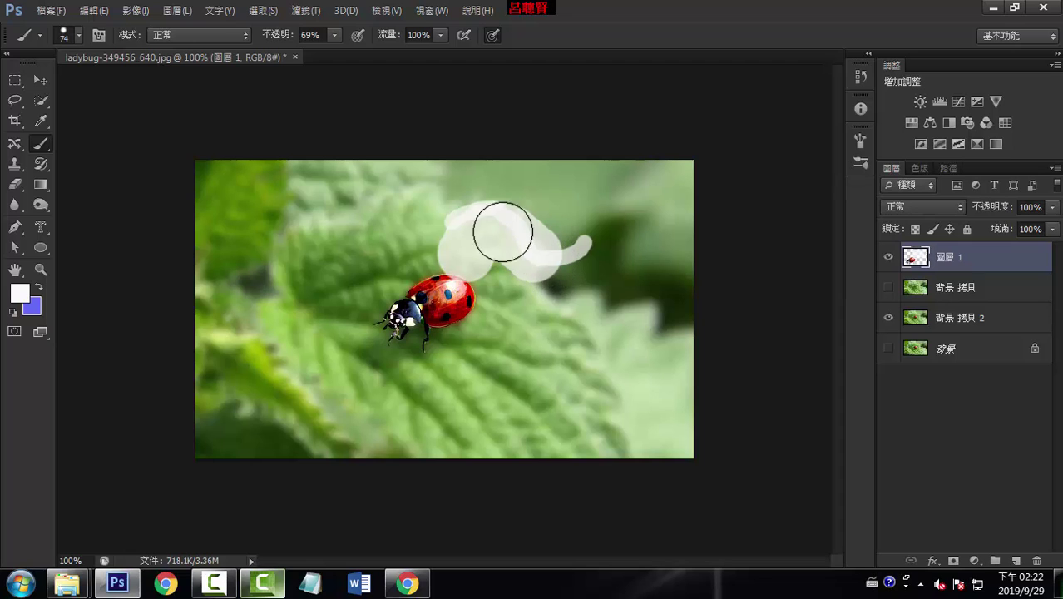
- Open IMG_9579.JPG and enlarge the brush to 156 px
left_click(51, 13)
mouse_move(84, 122)
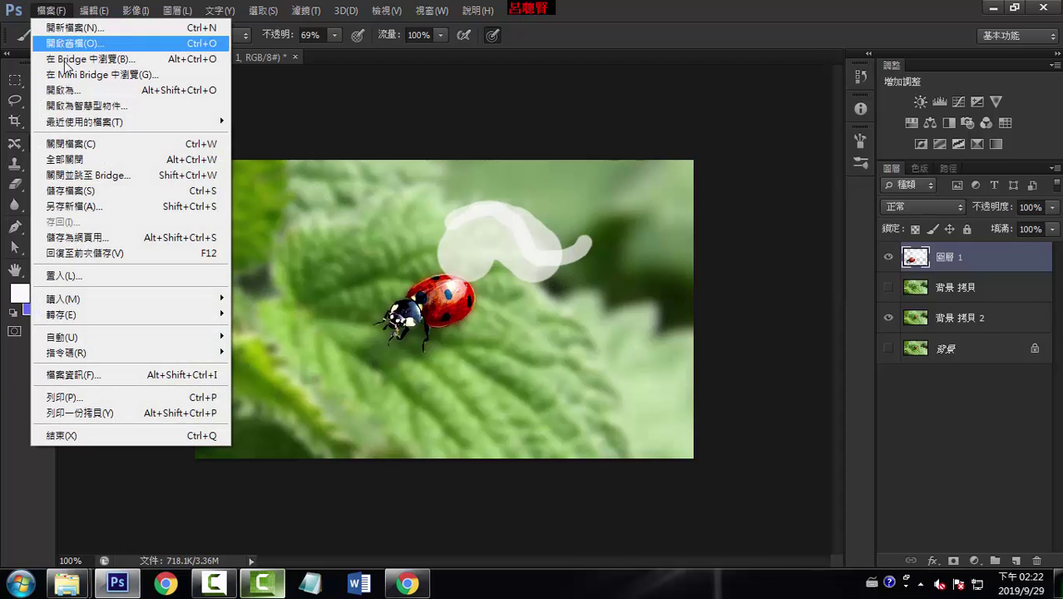
left_click(254, 138)
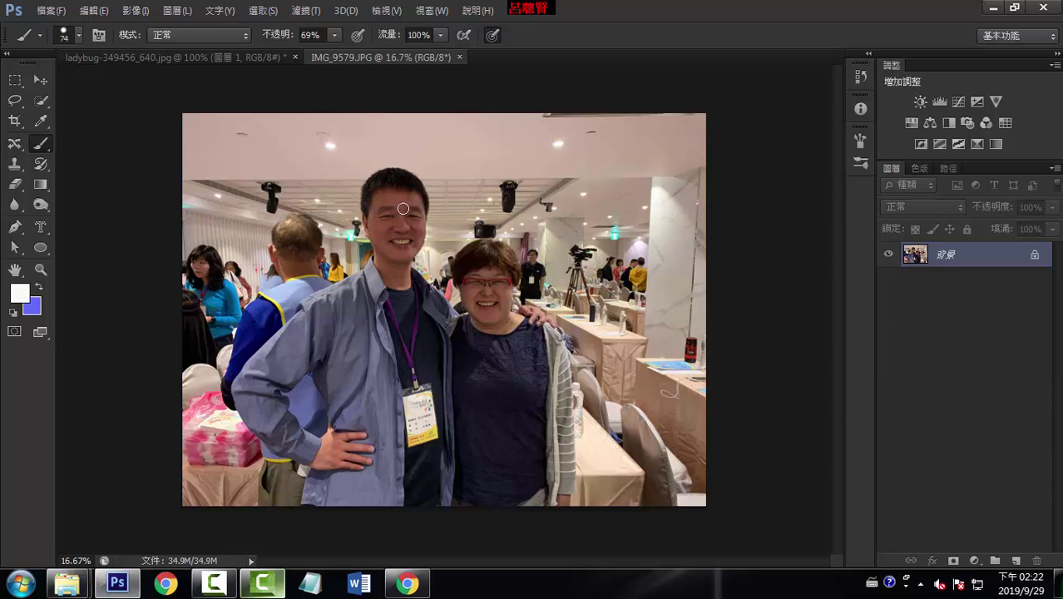
left_click(79, 37)
left_click_drag(81, 85, 119, 81)
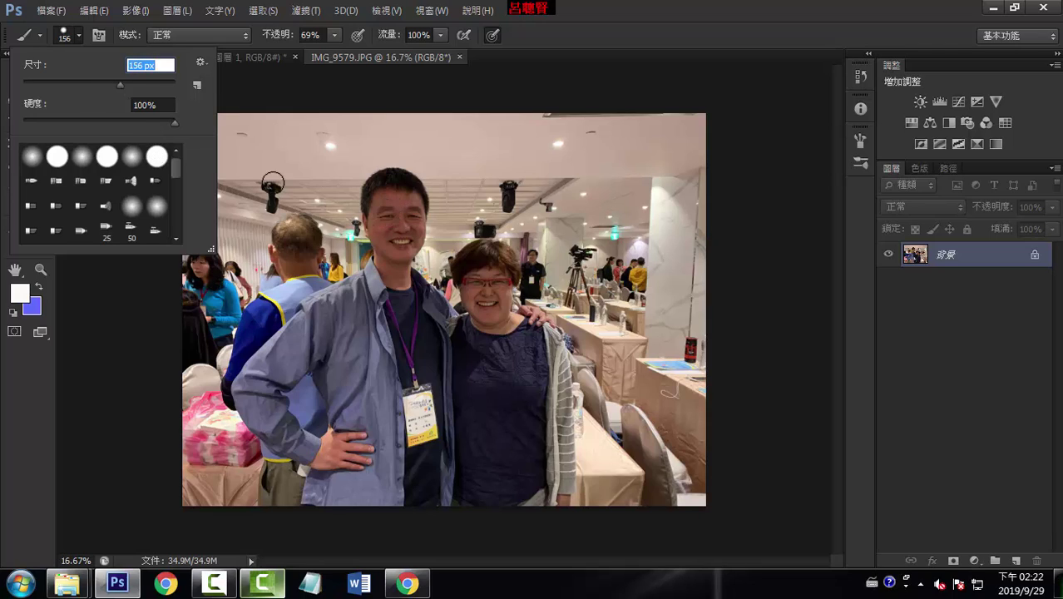
left_click(184, 135)
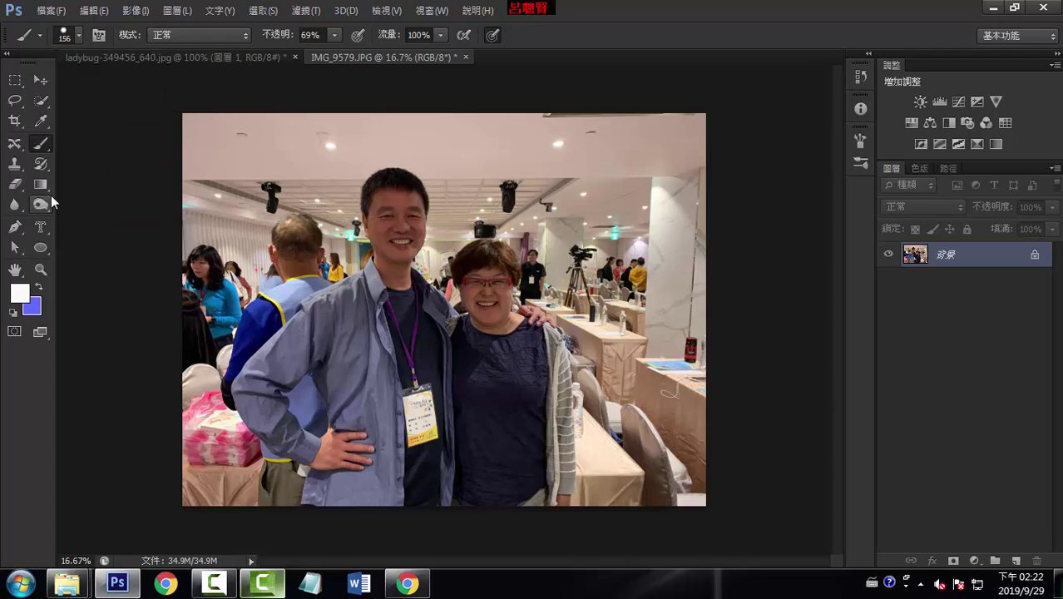
- Select the Dodge tool, resize its brush, and lighten the man's and woman's faces
left_click(47, 205)
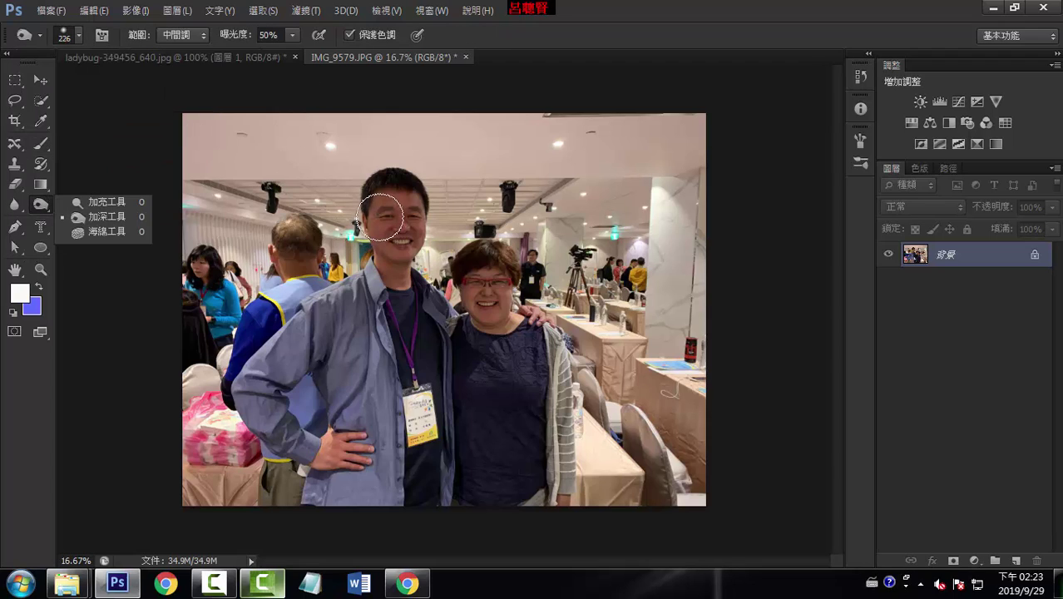
left_click(79, 38)
left_click_drag(139, 85, 109, 85)
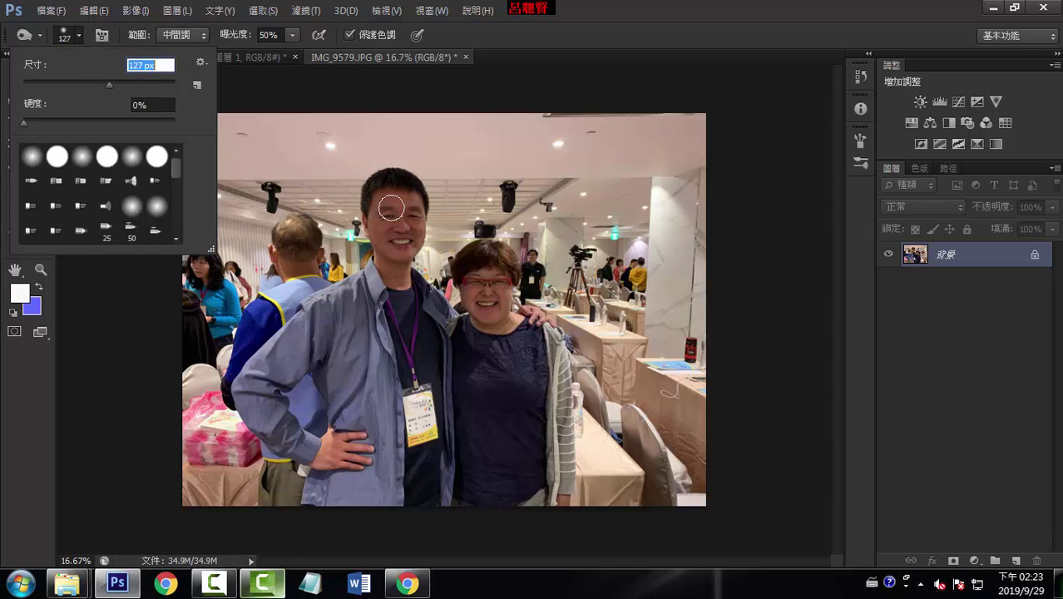
left_click(391, 208)
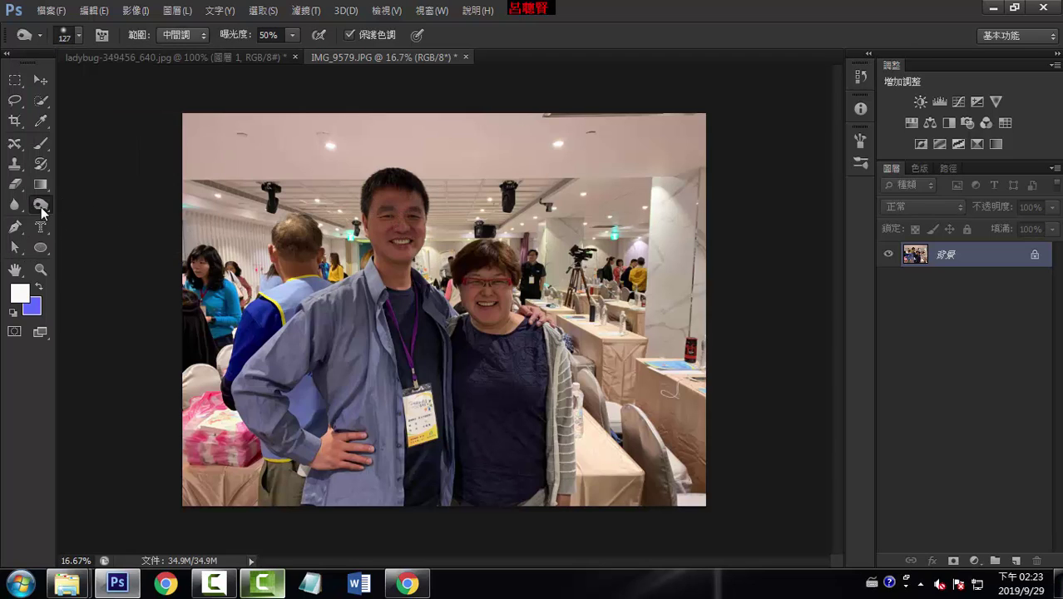
right_click(41, 207)
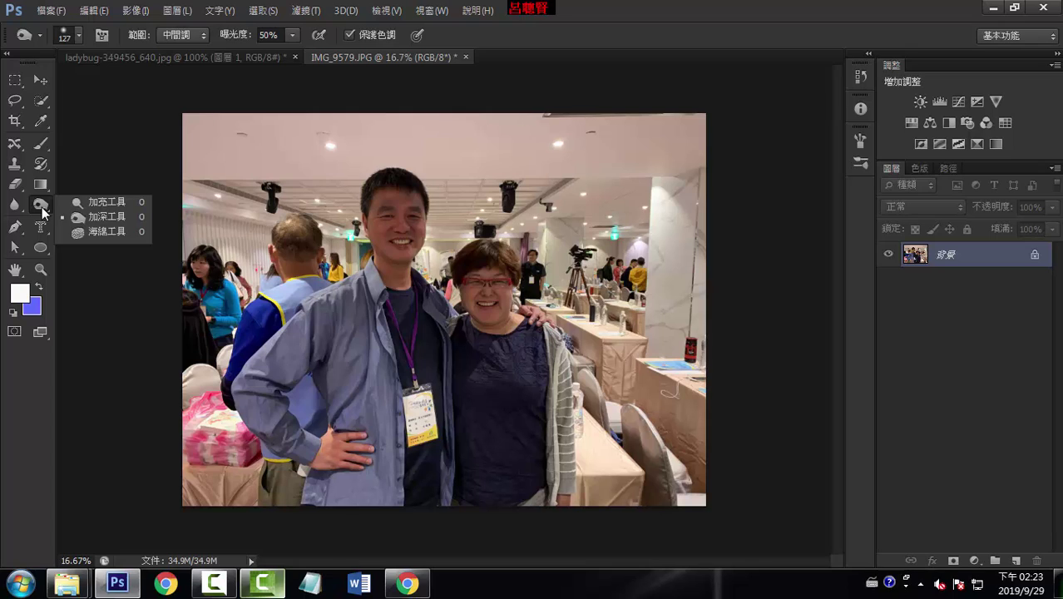
left_click(107, 204)
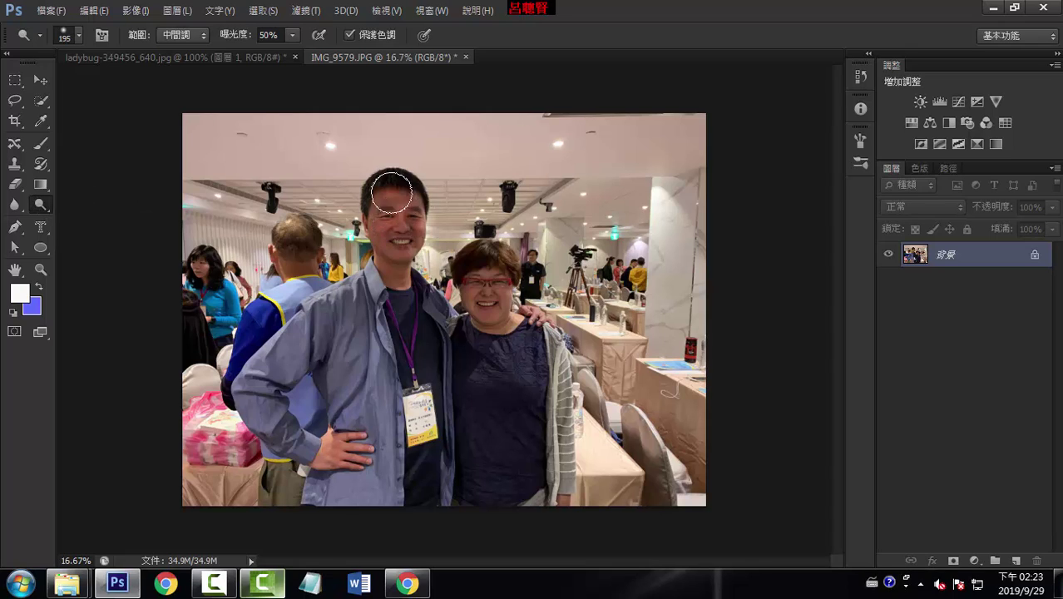
left_click_drag(392, 193, 391, 247)
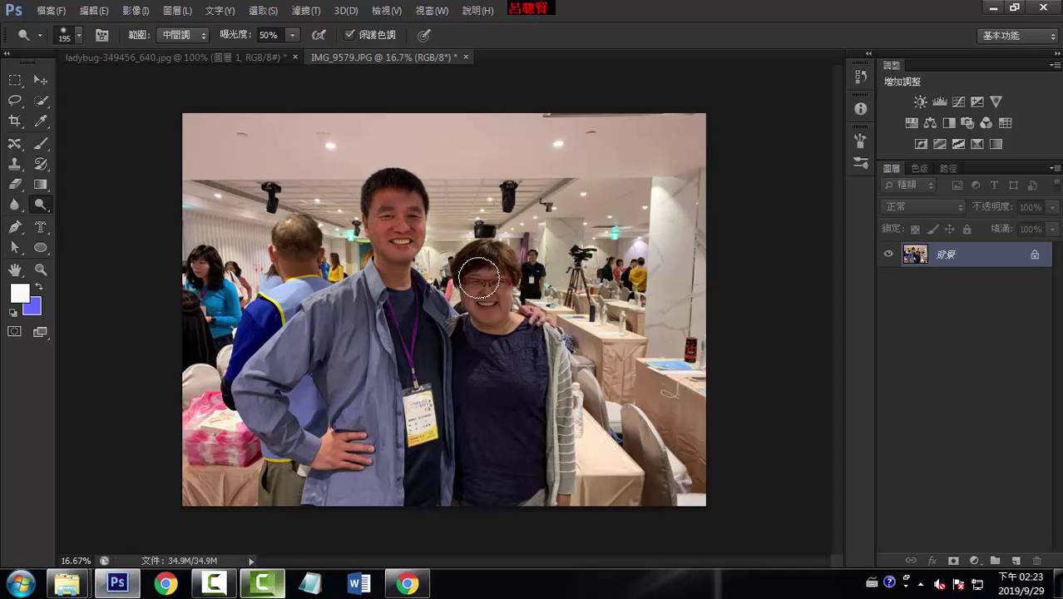
left_click_drag(480, 279, 491, 287)
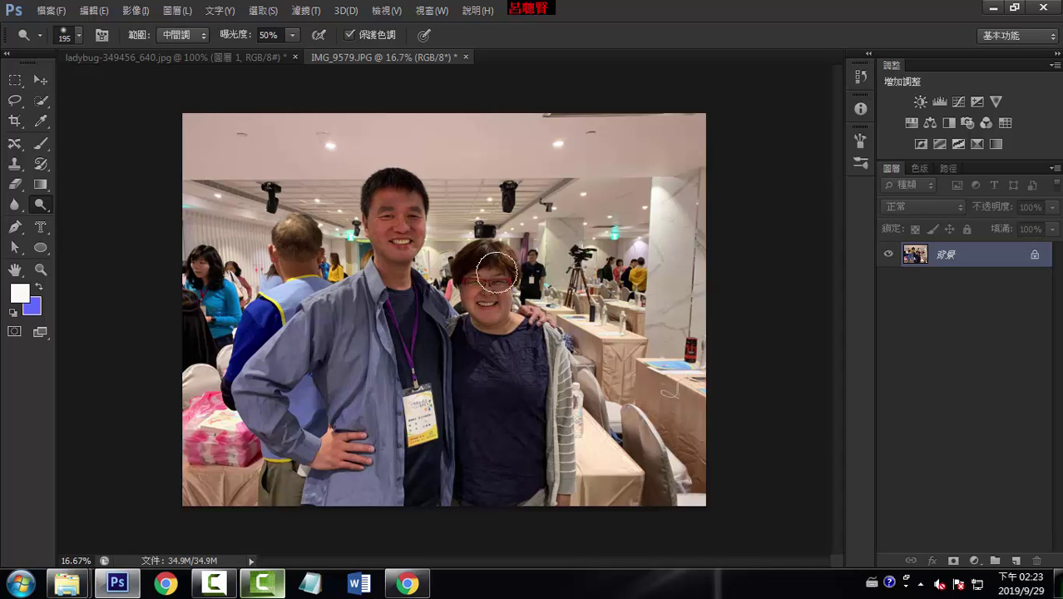
- In Preferences, compare Normal and Full Size Brush Tip painting cursors
left_click(96, 15)
mouse_move(158, 579)
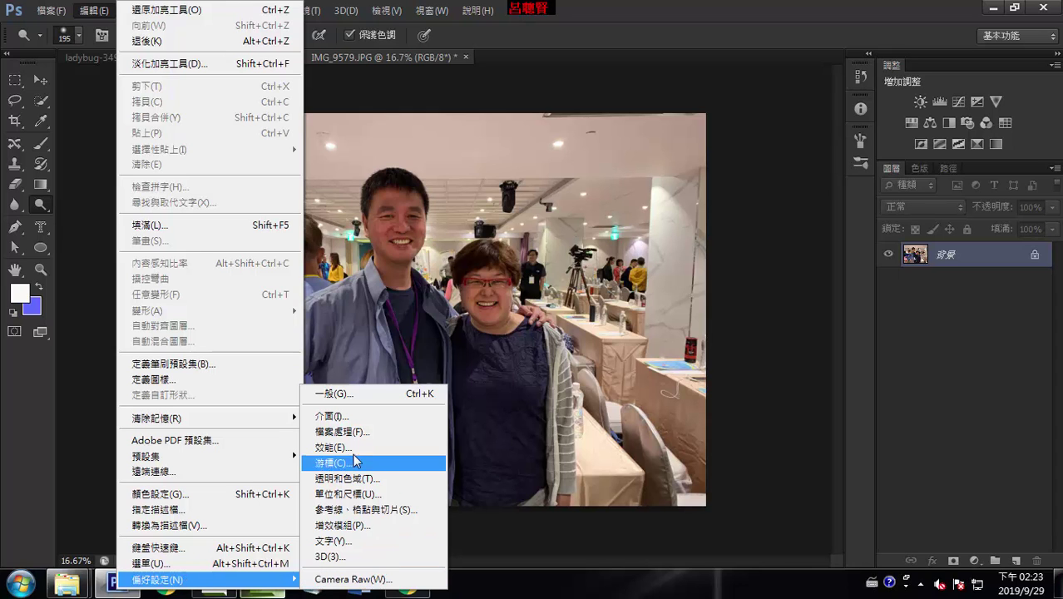
left_click(340, 394)
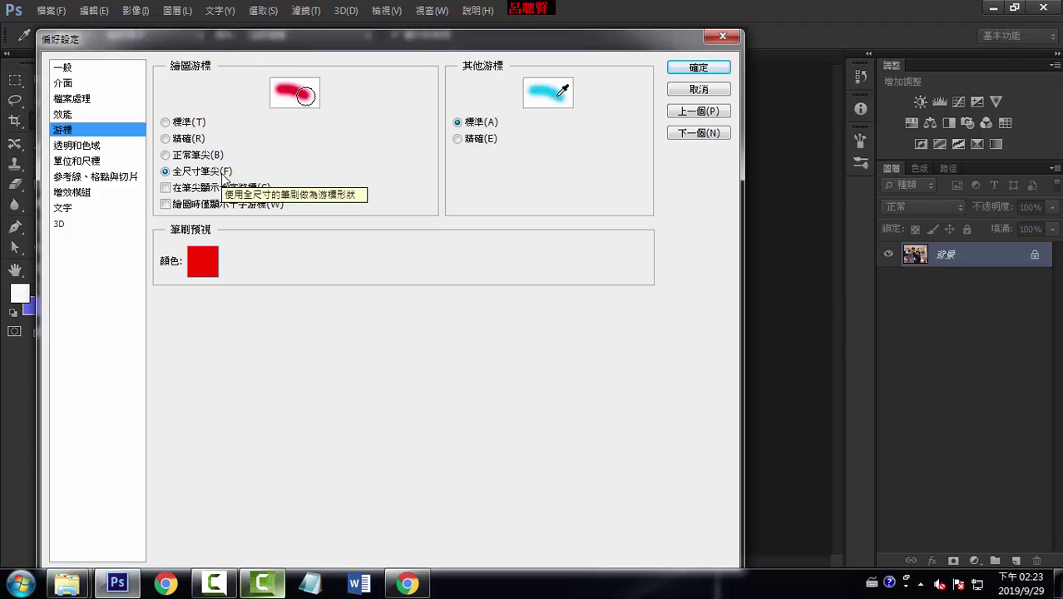
left_click(187, 158)
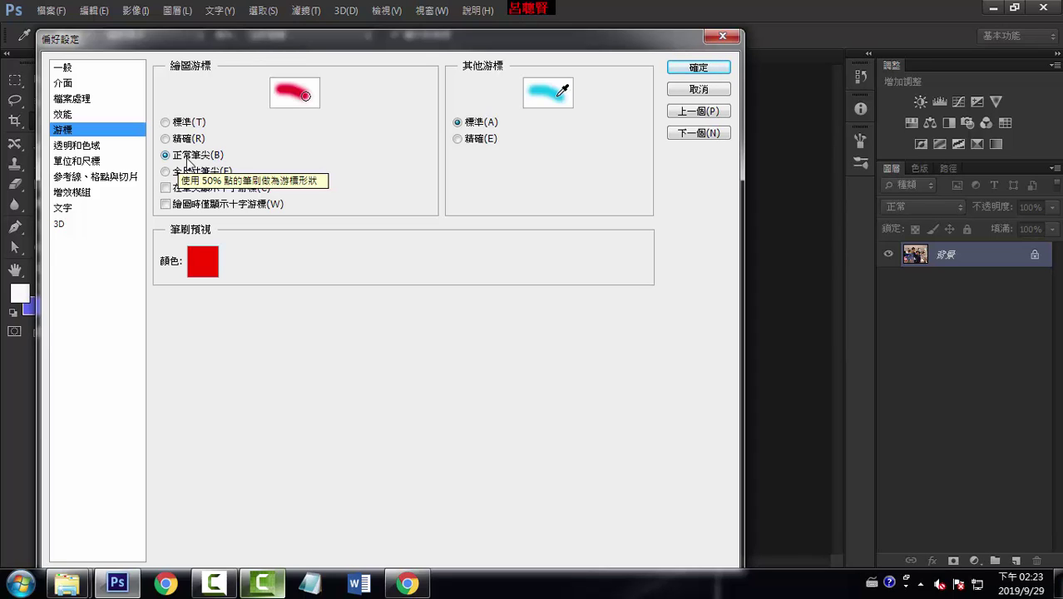
left_click(185, 173)
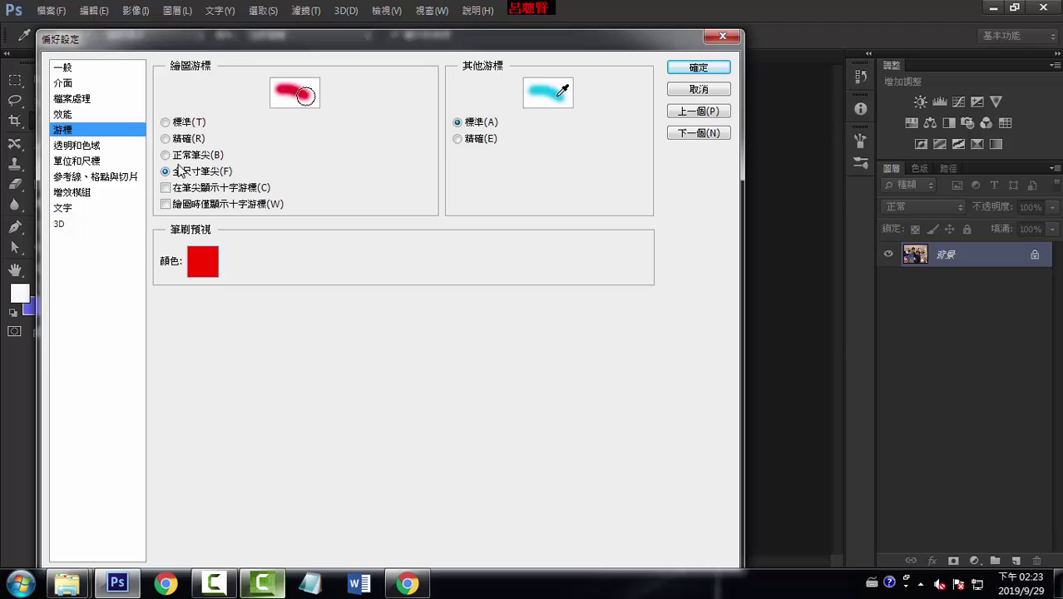
left_click(179, 156)
left_click(182, 173)
- Glance at Performance, keep Full Size Brush Tip selected, and accept the preferences
left_click(63, 114)
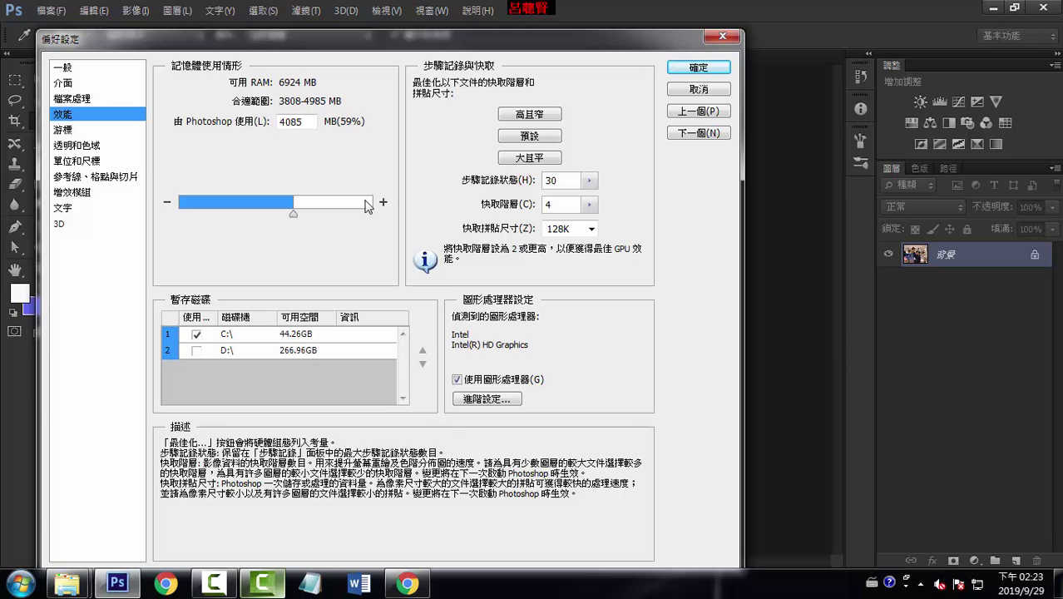
left_click(62, 131)
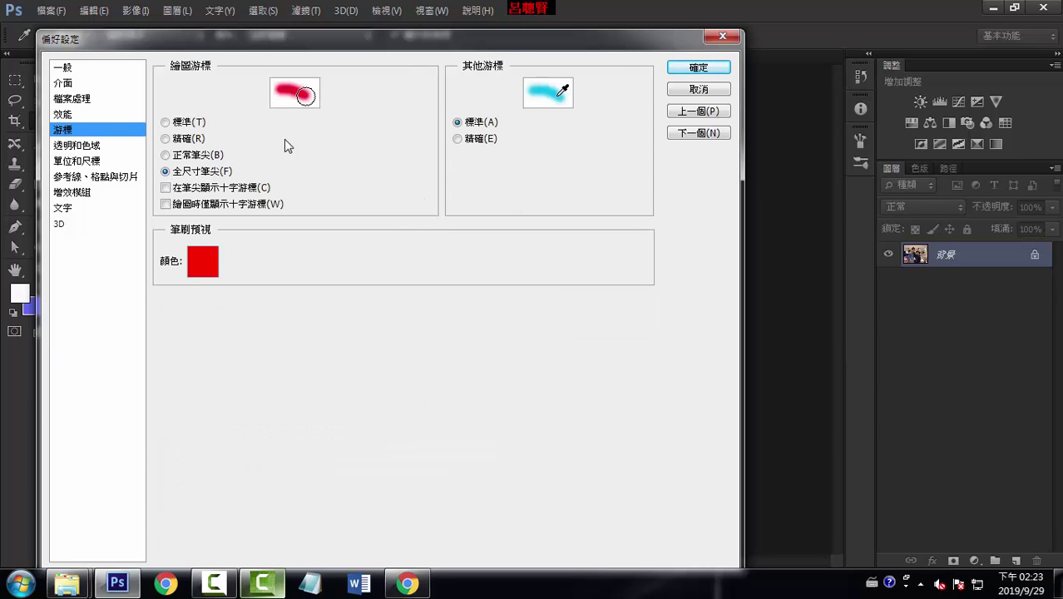
left_click(202, 158)
left_click(191, 172)
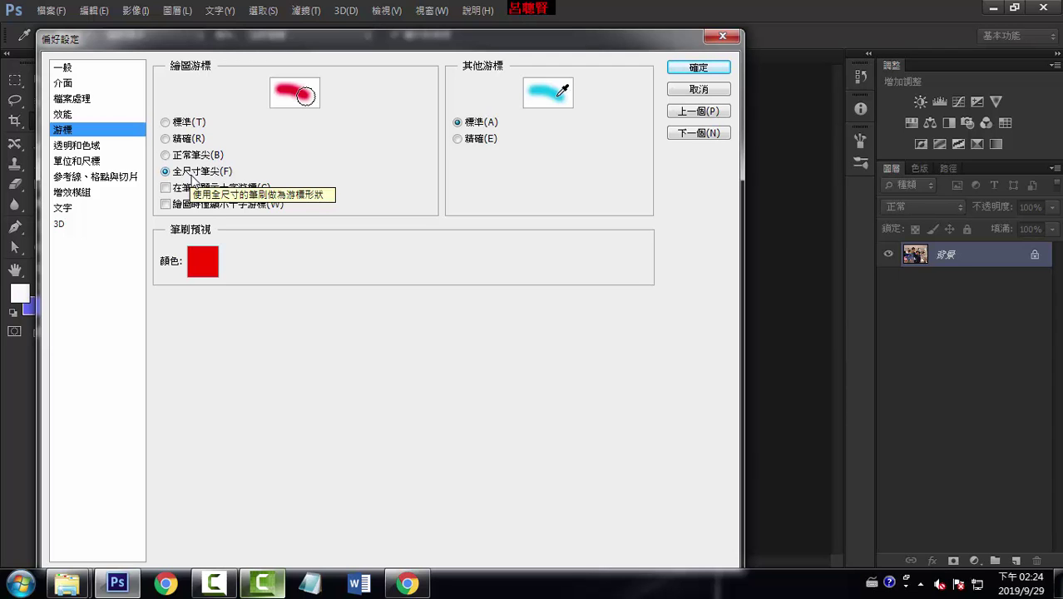
left_click(695, 71)
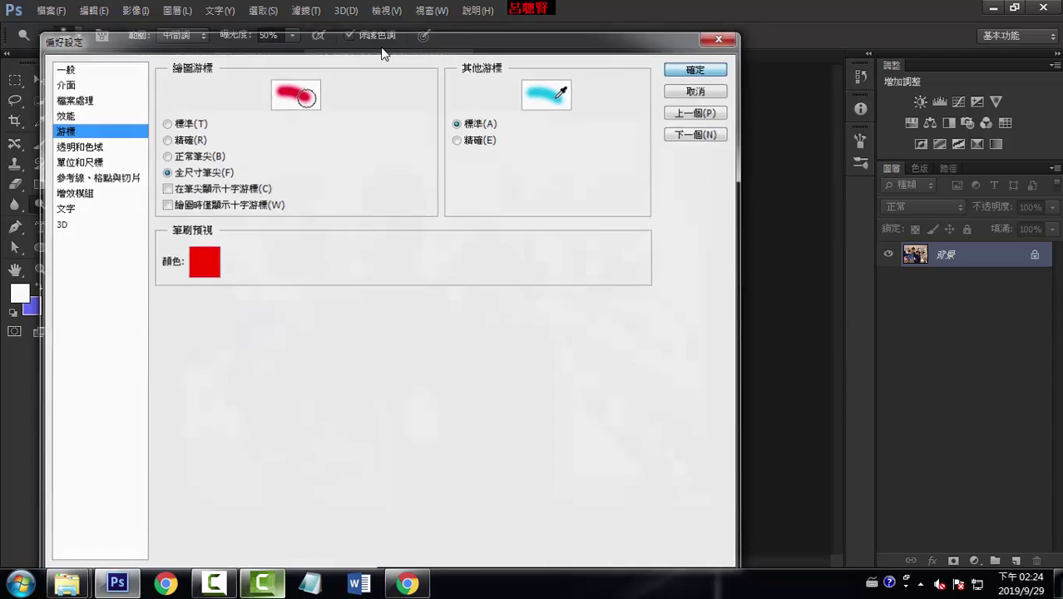
left_click(98, 10)
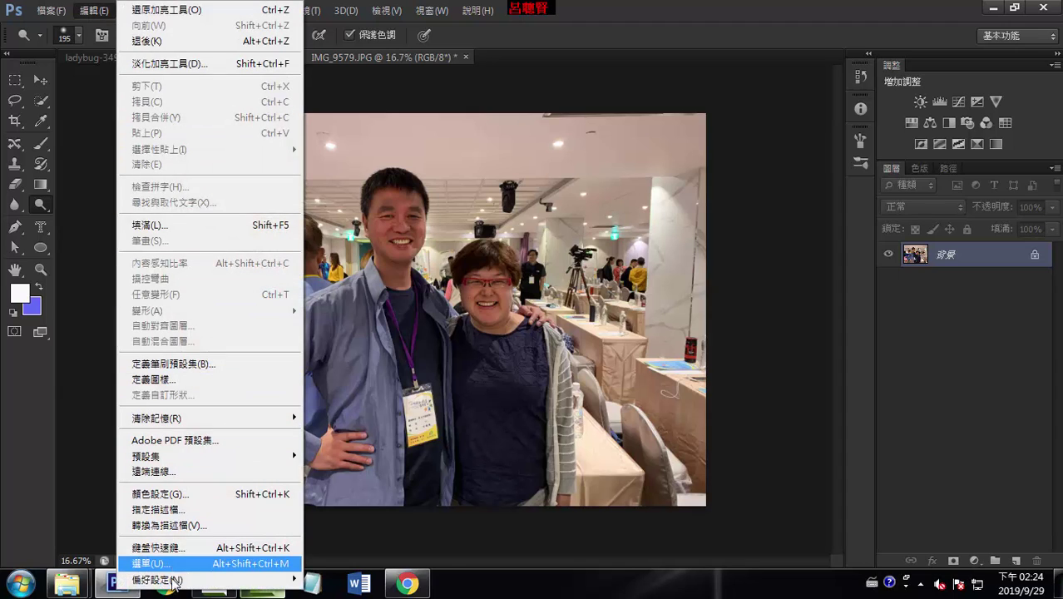